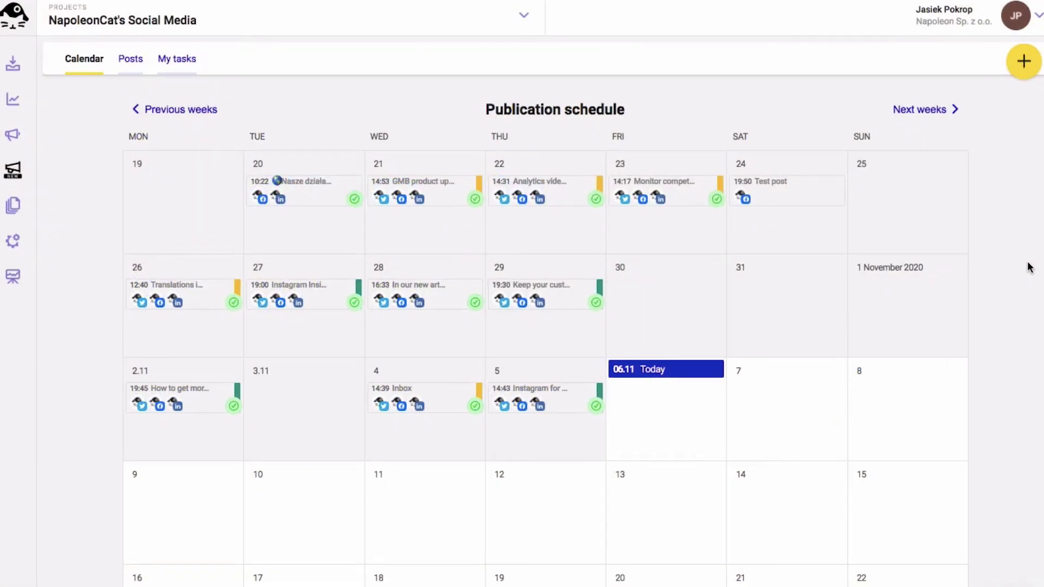
# Open the project's member settings, start a new member entry, and view its module permission options
pyautogui.click(27, 239)
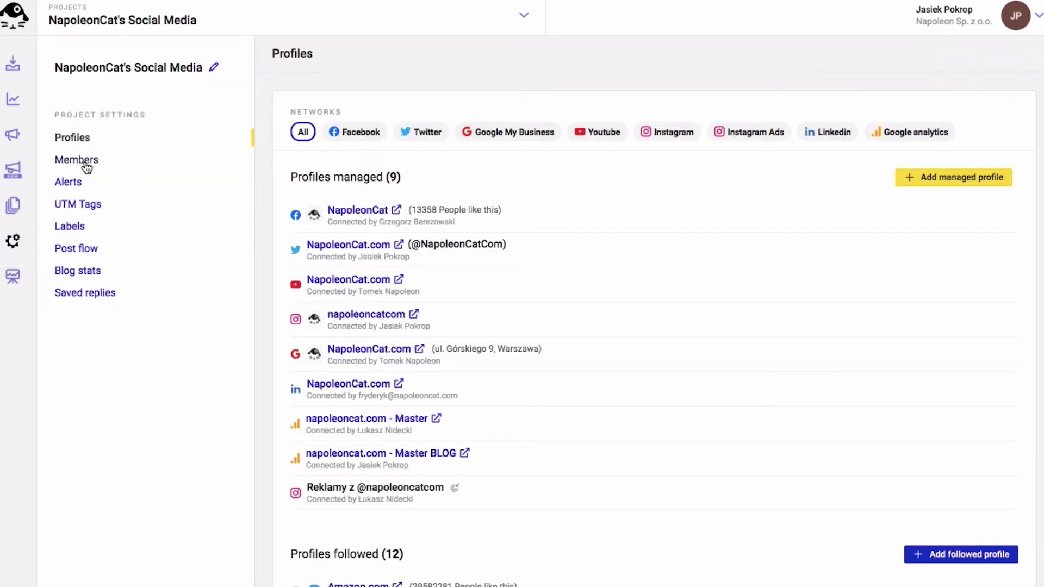
pyautogui.click(86, 163)
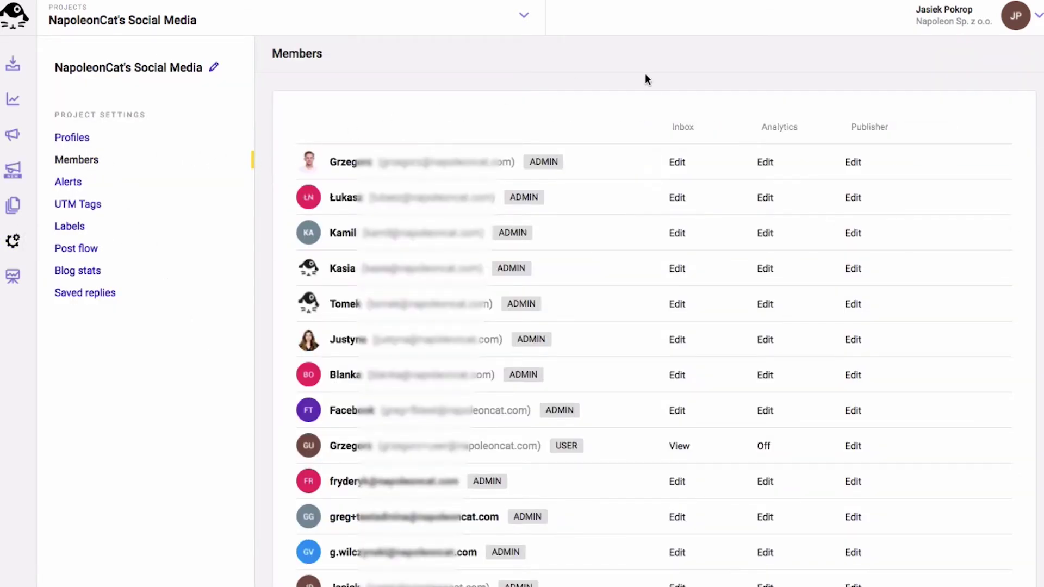
pyautogui.scroll(-7, 713, 181)
pyautogui.scroll(-2, 761, 3)
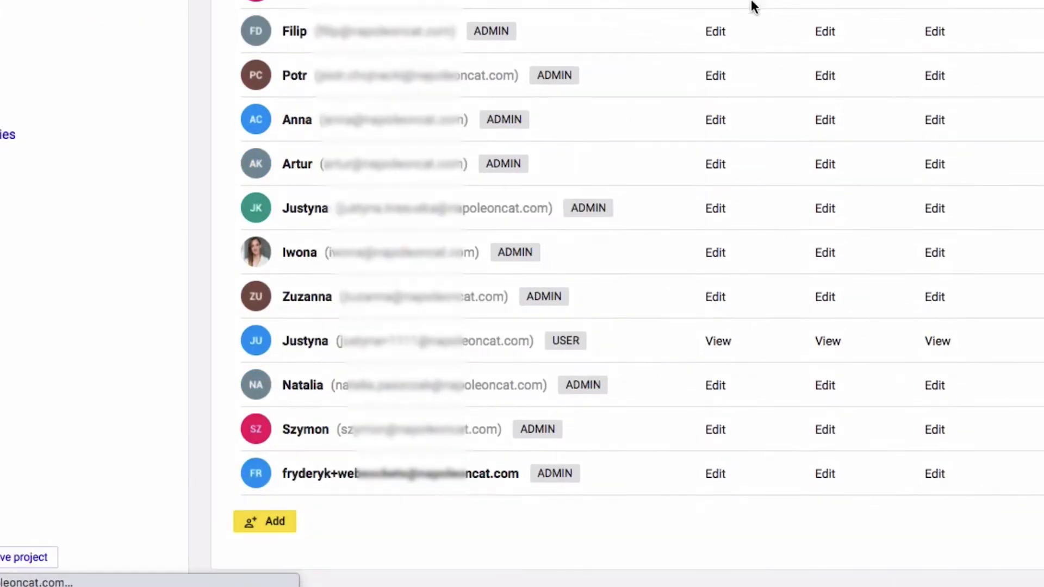
pyautogui.click(278, 516)
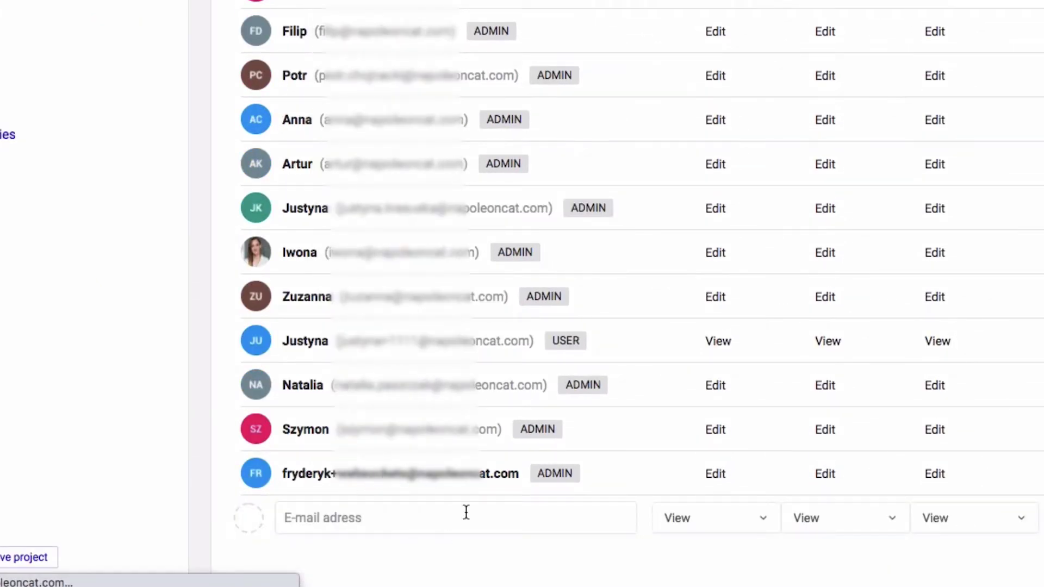
pyautogui.click(740, 524)
pyautogui.click(821, 521)
pyautogui.click(822, 522)
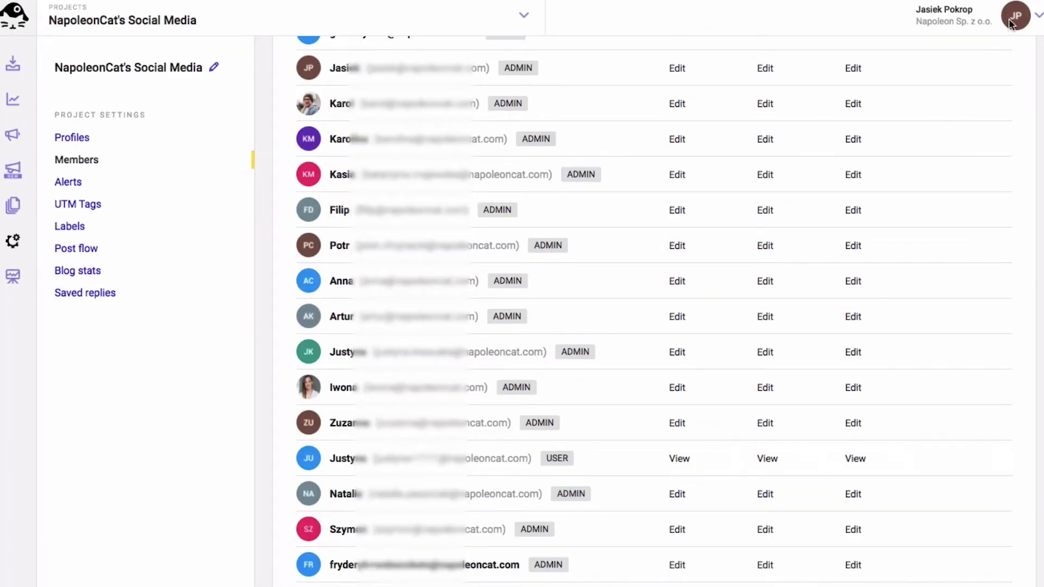
# Open the account's team settings, start a user invitation, and view the available teams
pyautogui.click(999, 24)
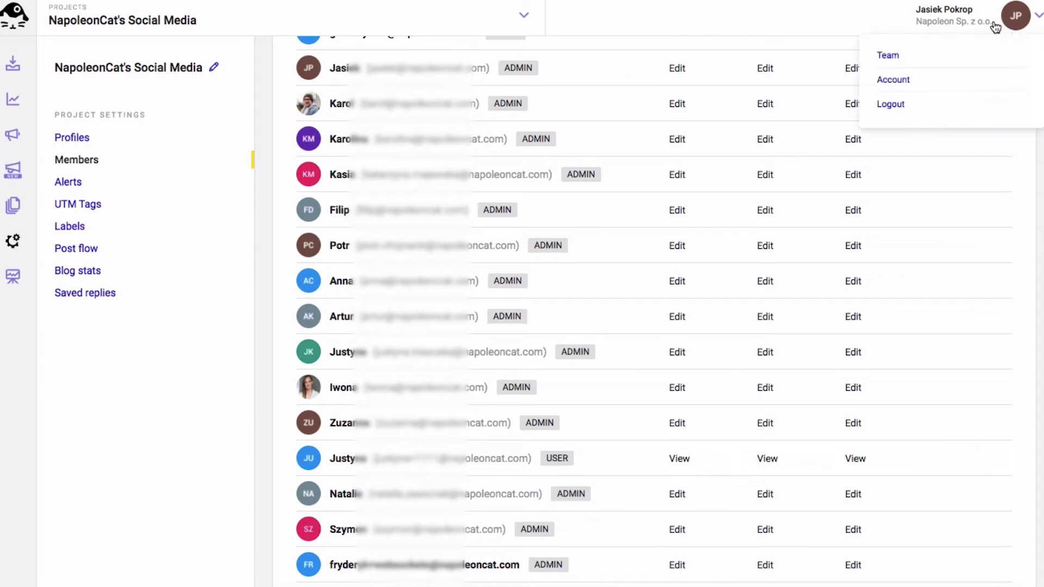
pyautogui.click(892, 55)
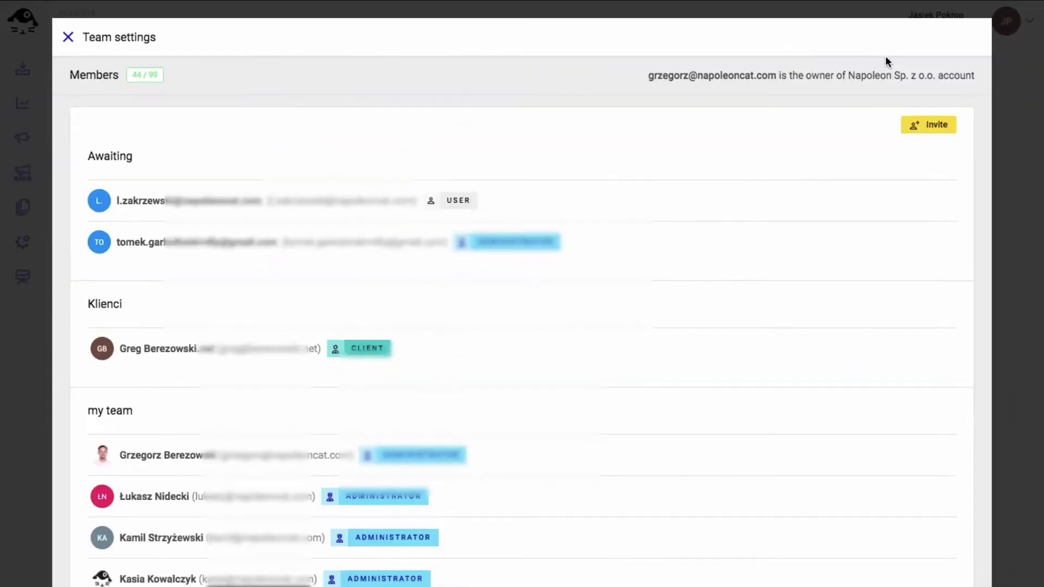
pyautogui.click(914, 124)
pyautogui.click(565, 190)
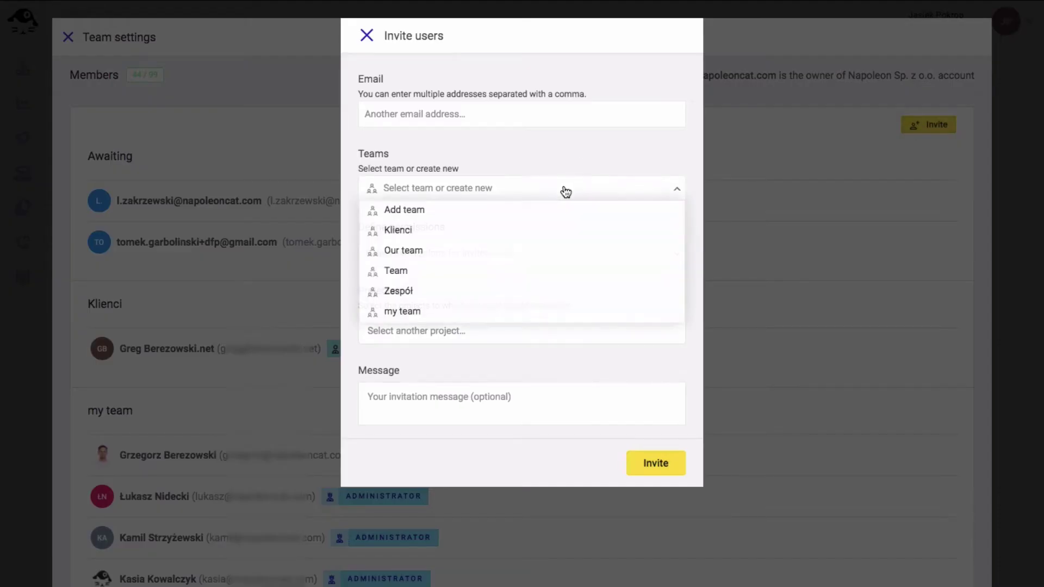
pyautogui.click(565, 190)
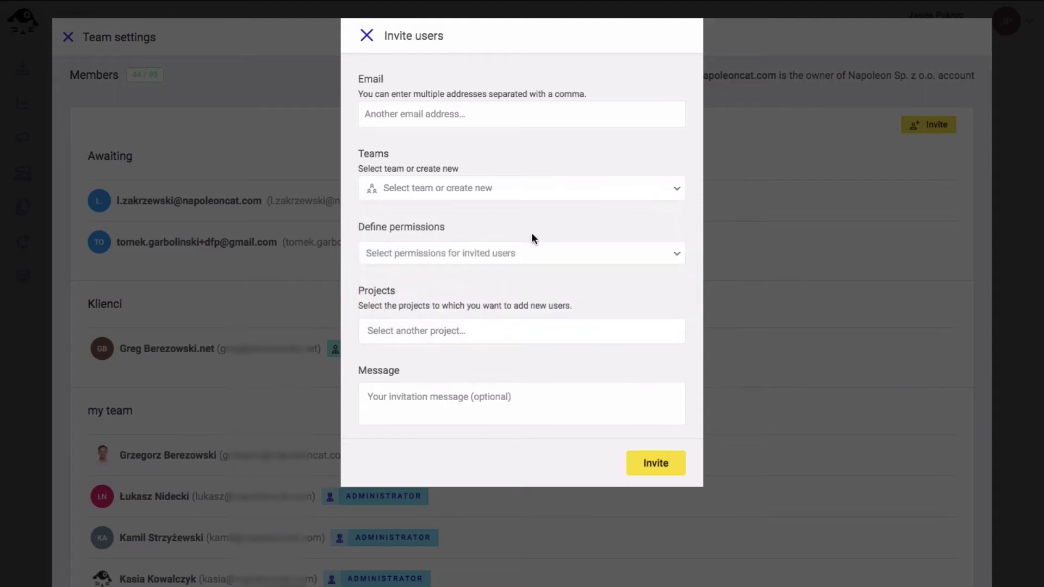
# Choose USER permissions for the invitation, view the Publisher access and project options, and close the team settings without inviting anyone
pyautogui.click(527, 257)
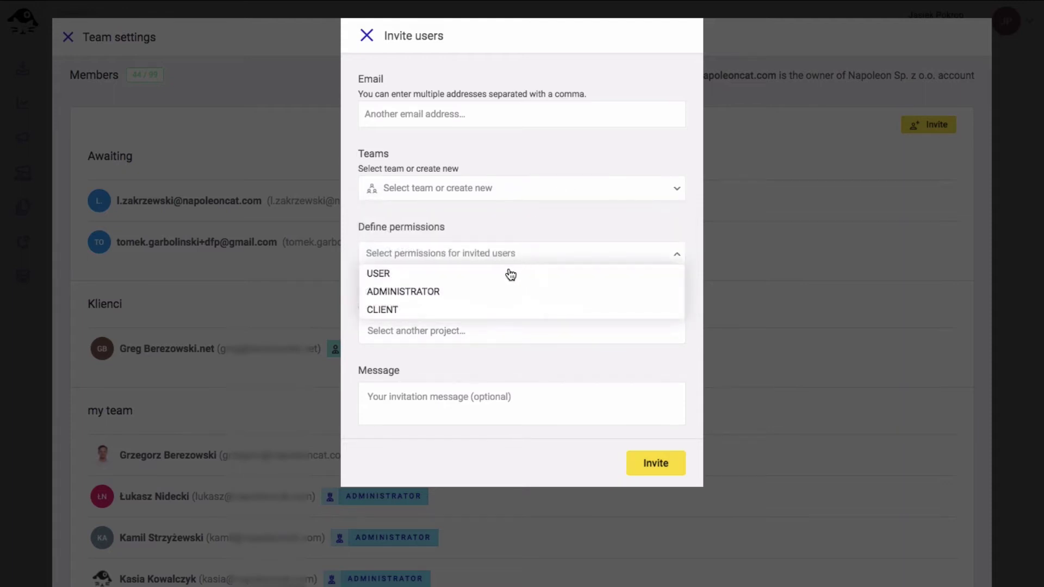
pyautogui.click(511, 274)
pyautogui.click(451, 324)
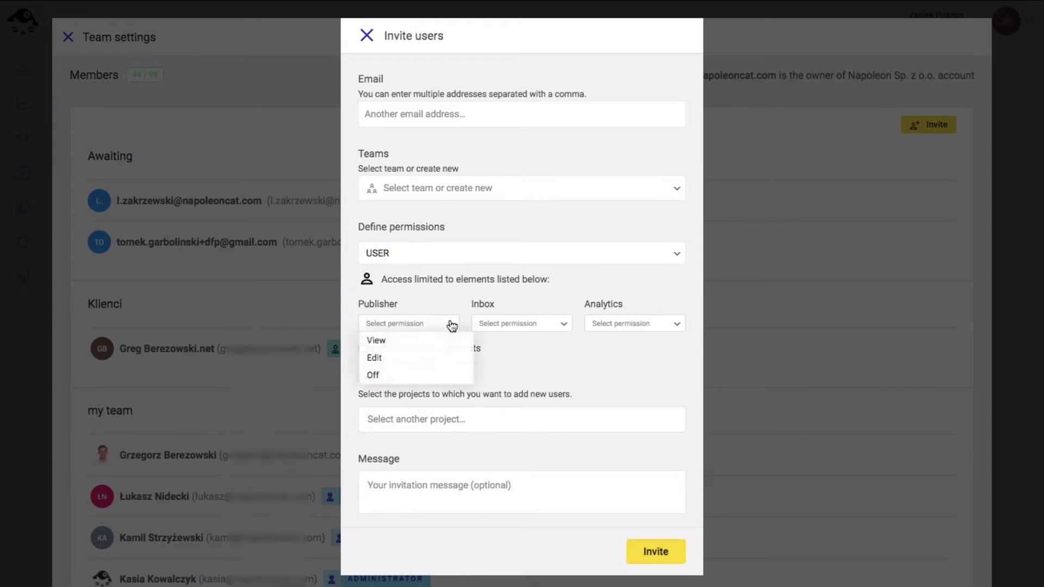
pyautogui.click(451, 325)
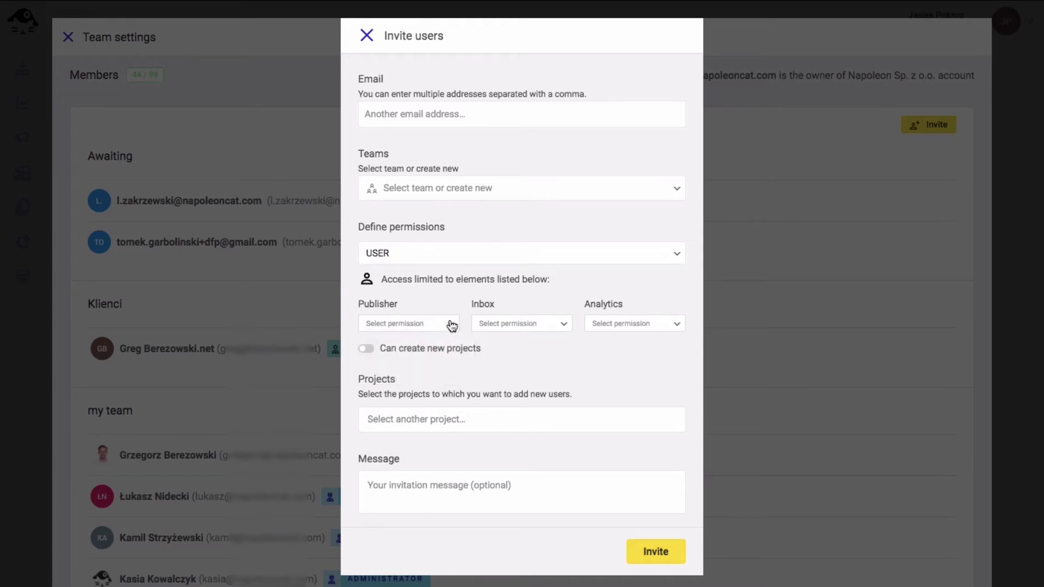
pyautogui.click(450, 416)
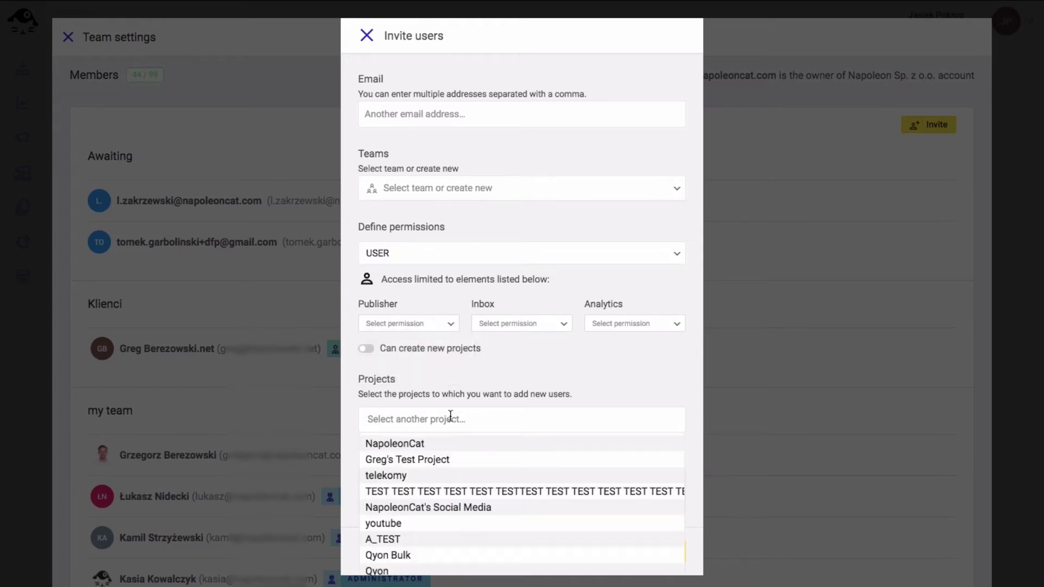
pyautogui.click(454, 383)
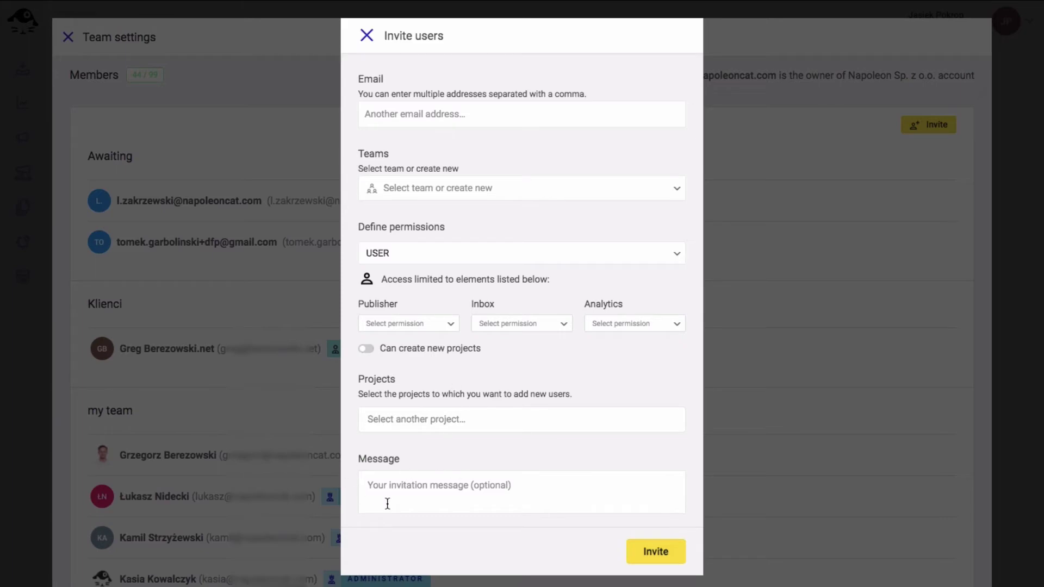
pyautogui.click(63, 37)
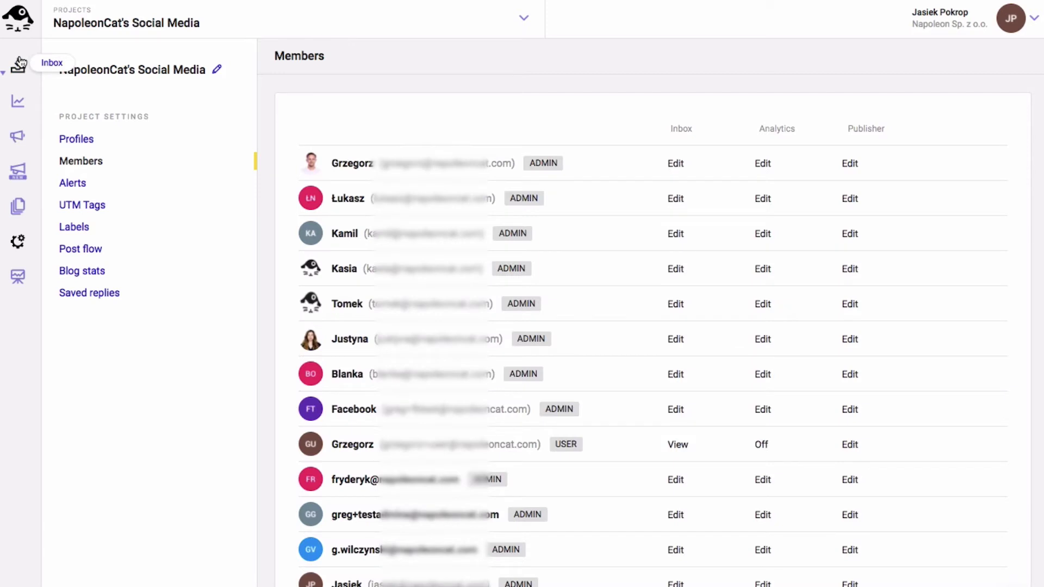
# Open the social Inbox and view the moderators assignable to the "Could you please contact me asap?" comment
pyautogui.click(20, 63)
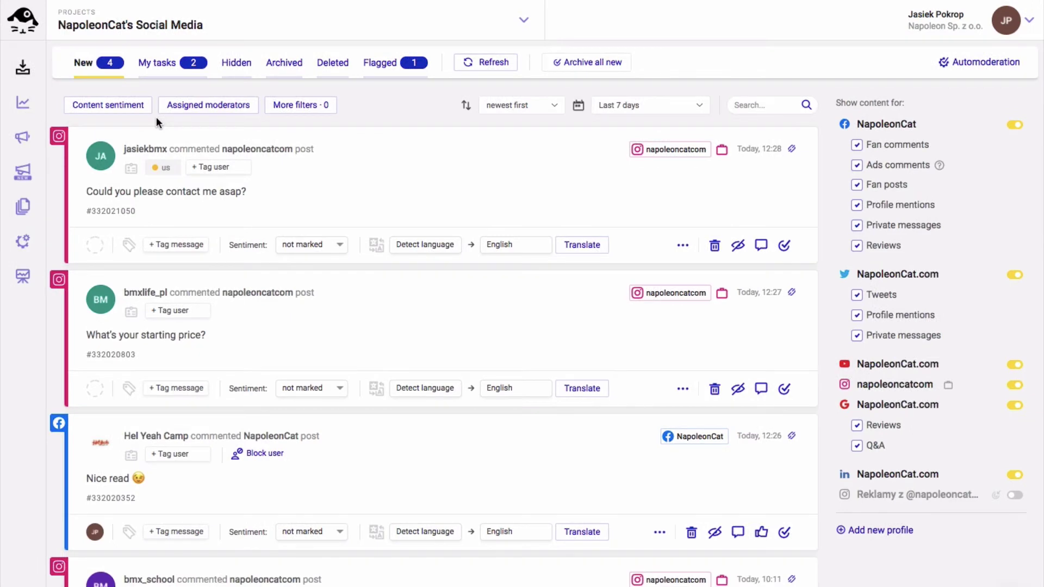
pyautogui.click(95, 245)
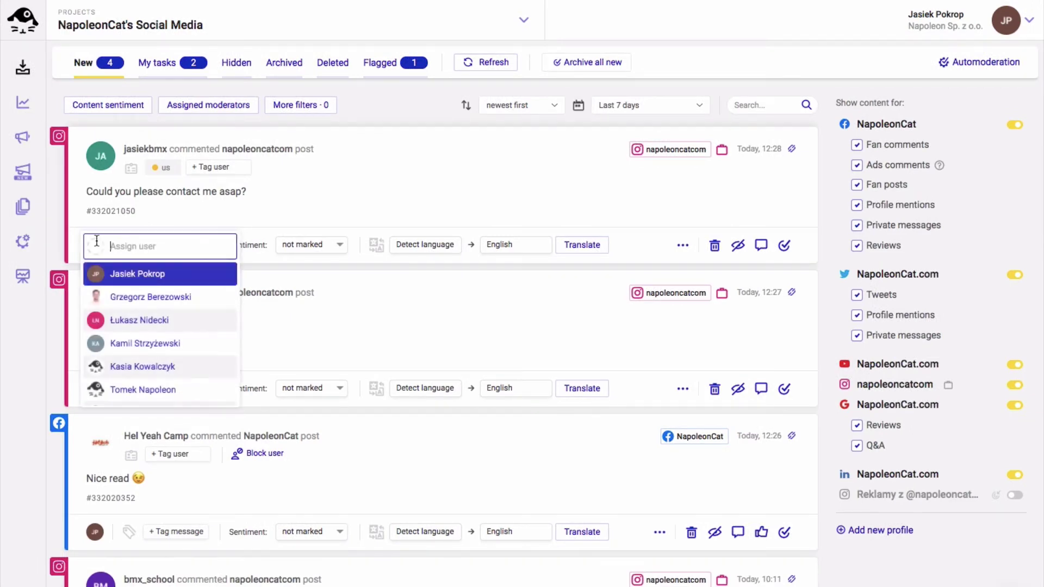
pyautogui.click(163, 222)
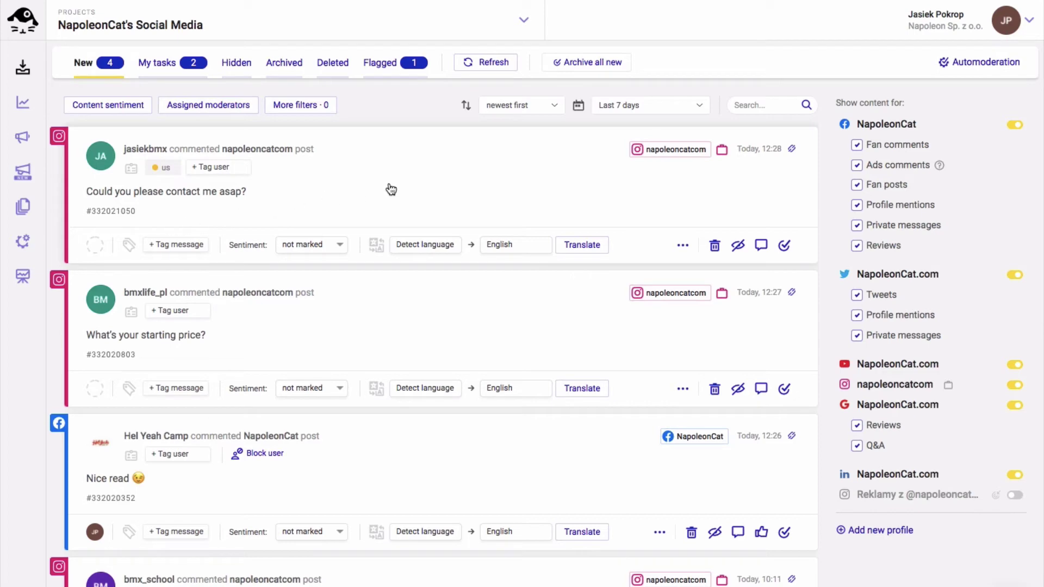
# Flag the "Could you please contact me asap?" comment and view the flagged messages
pyautogui.click(682, 245)
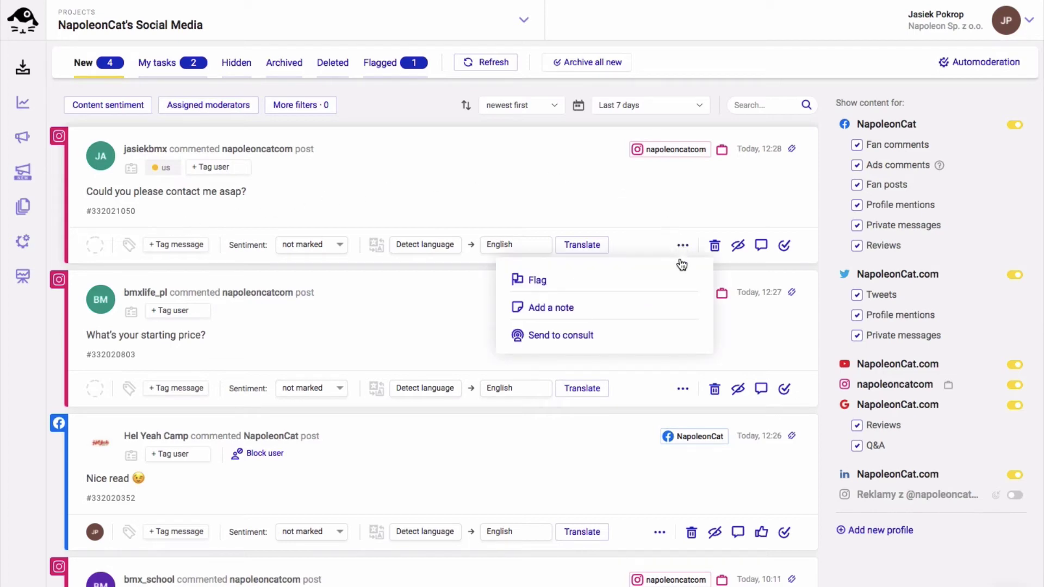
pyautogui.click(537, 281)
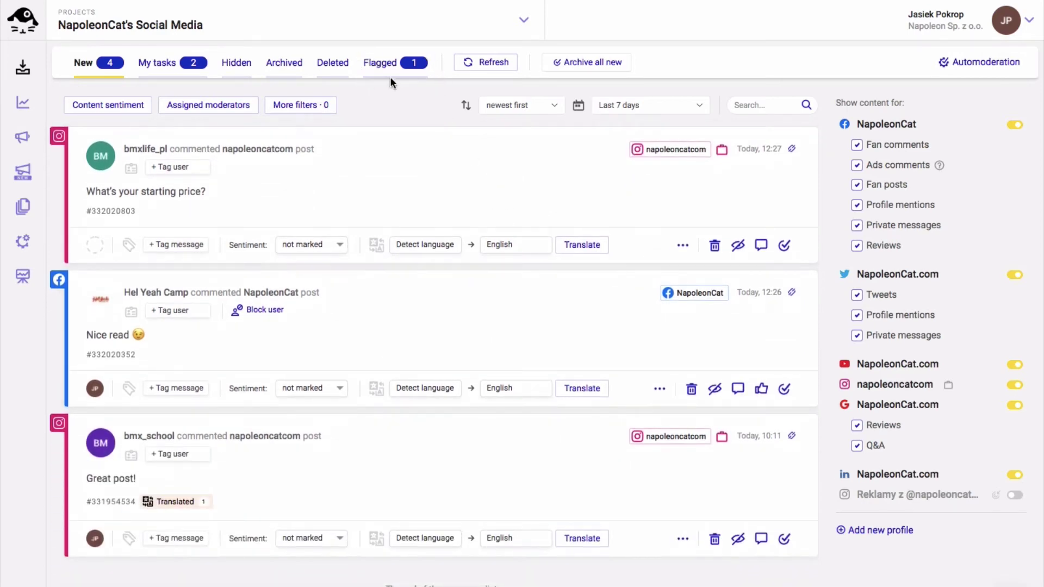
pyautogui.click(413, 67)
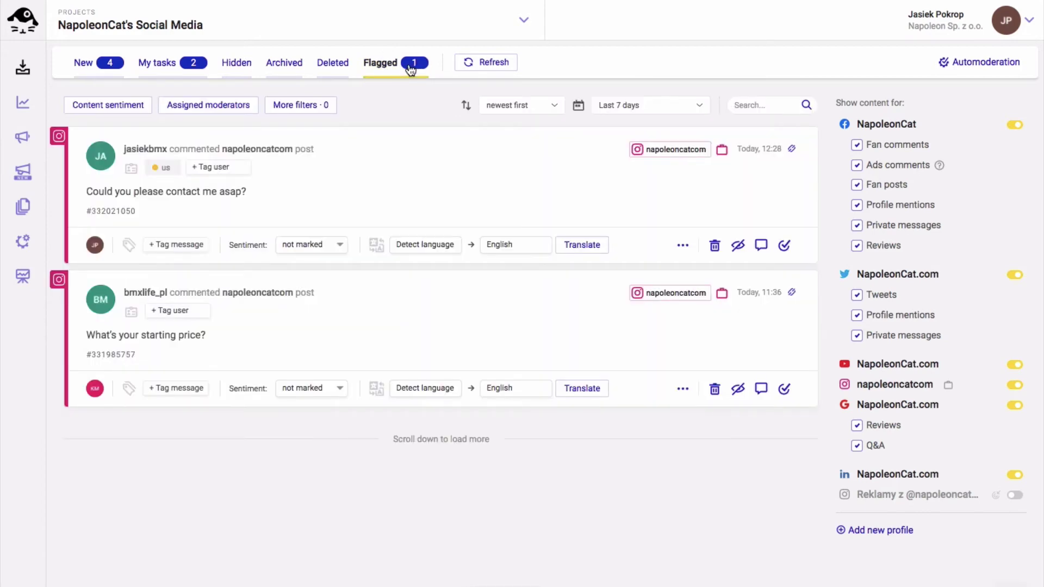
# Return to the new messages and filter them to those assigned to the account user's own moderator name
pyautogui.click(110, 67)
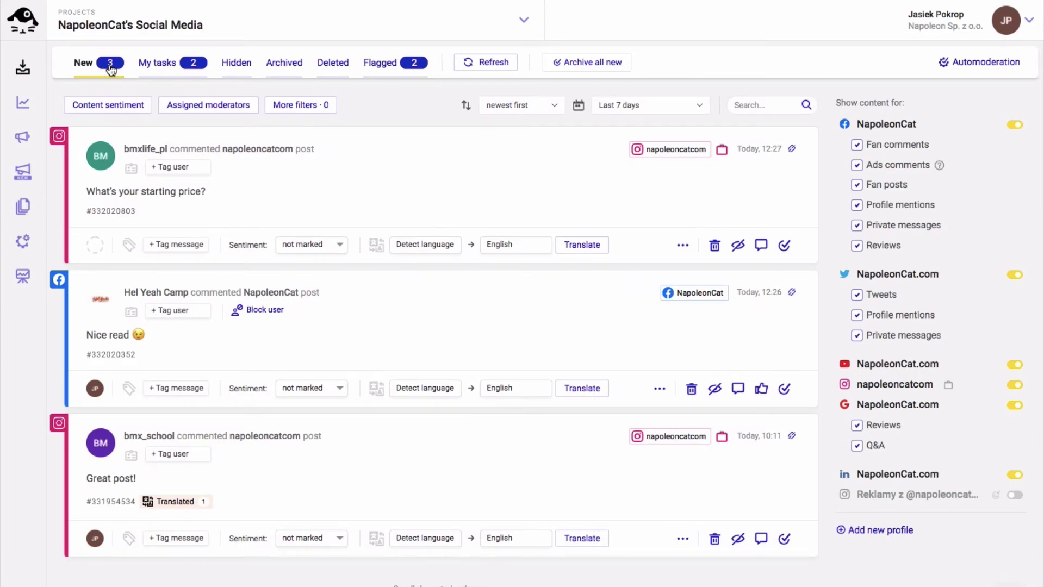
pyautogui.click(199, 109)
pyautogui.click(273, 81)
pyautogui.write('jasie')
pyautogui.click(341, 115)
pyautogui.click(394, 48)
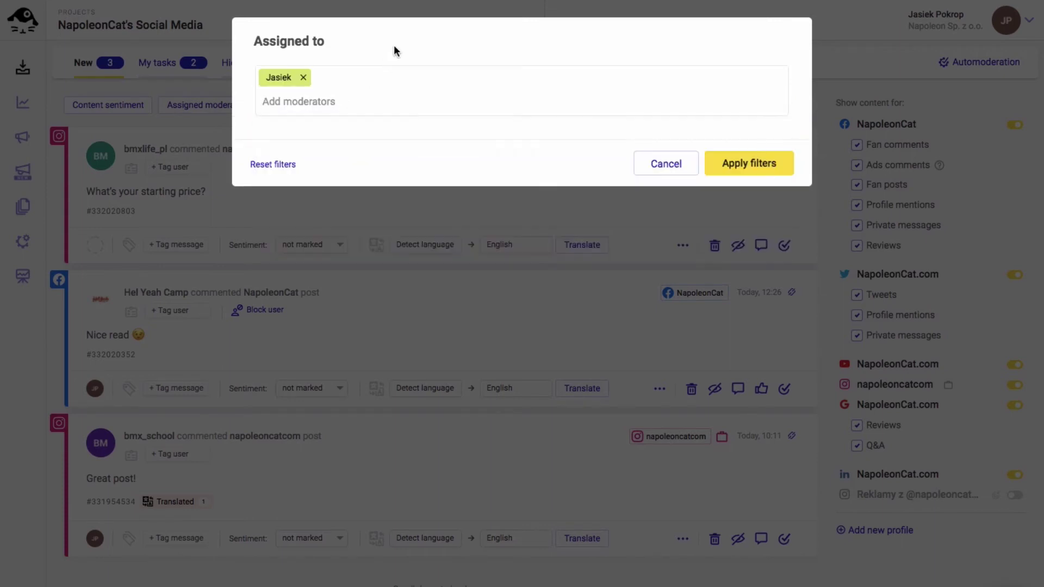
pyautogui.click(725, 161)
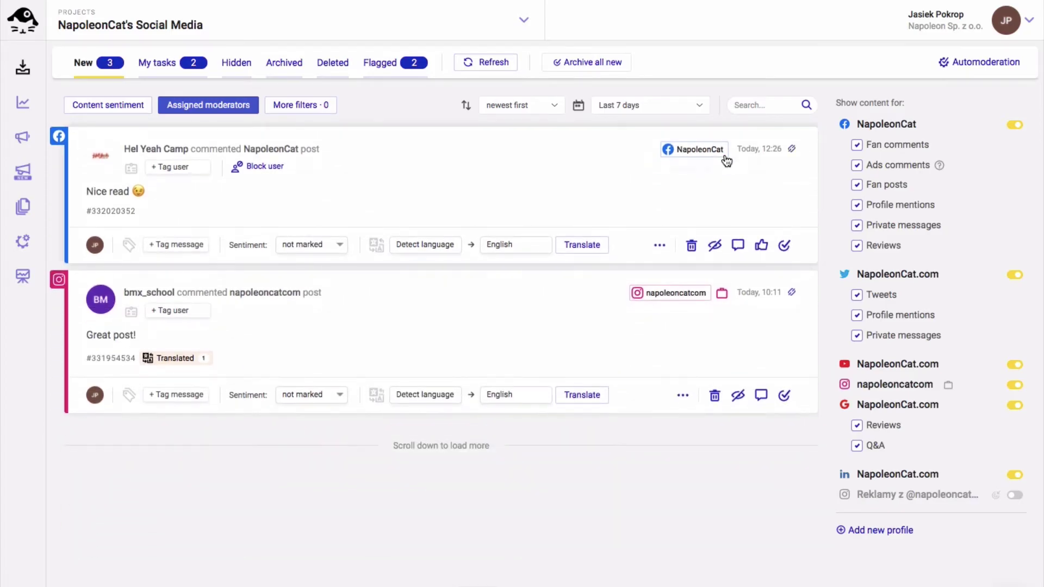
# Reset the assigned-moderator filter on the new messages
pyautogui.click(215, 109)
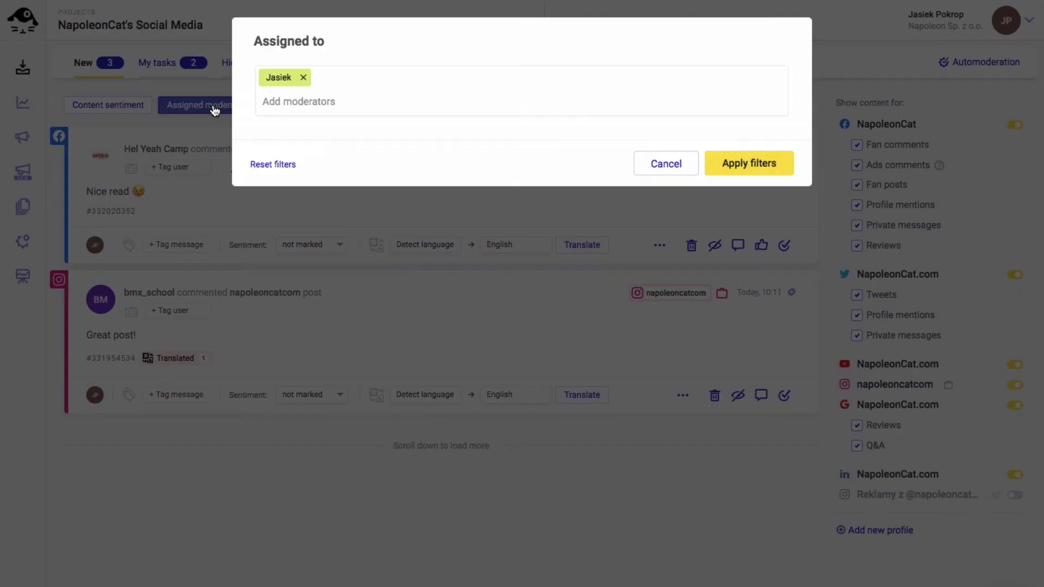
pyautogui.click(273, 164)
pyautogui.click(737, 140)
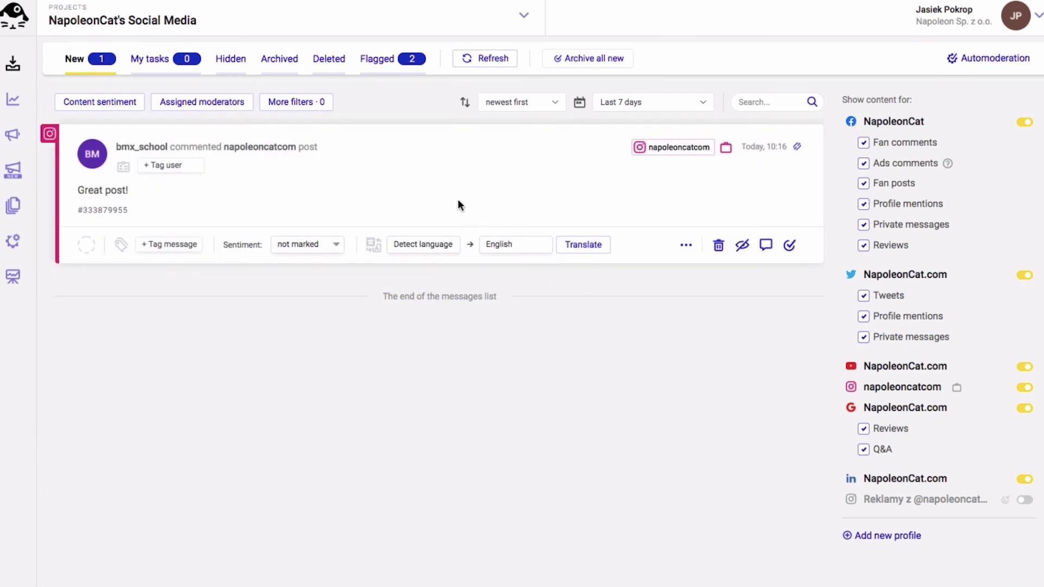
# Open the "Great post!" Instagram comment and add the internal note "This is our trial user."
pyautogui.click(441, 190)
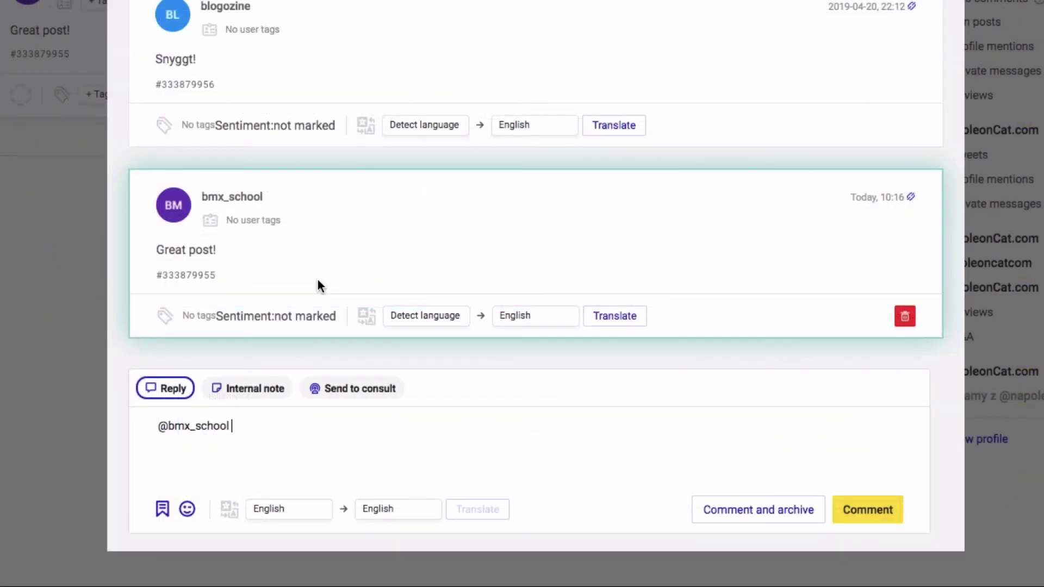
pyautogui.click(264, 392)
pyautogui.click(242, 426)
pyautogui.write('This is our trial user.')
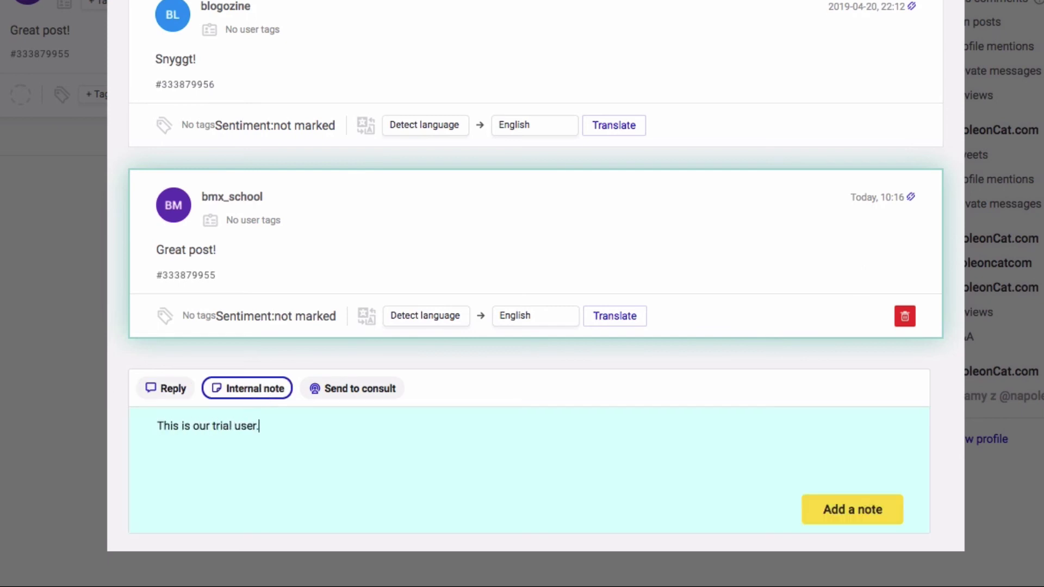
pyautogui.click(872, 501)
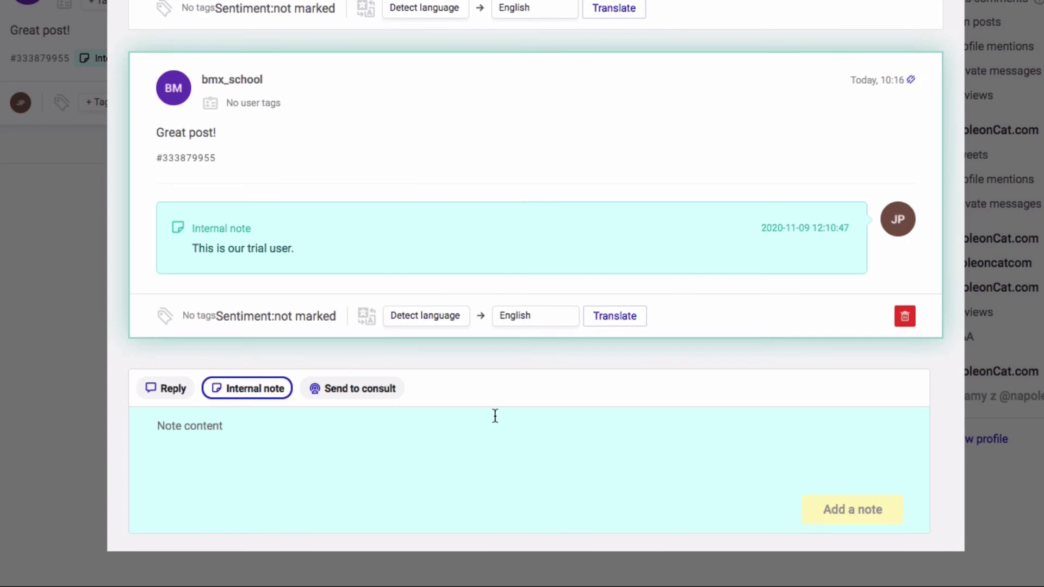
# Send the "Great post!" comment to consult at a colleague's e-mail with the message "Can we offer them a discount?"
pyautogui.click(356, 389)
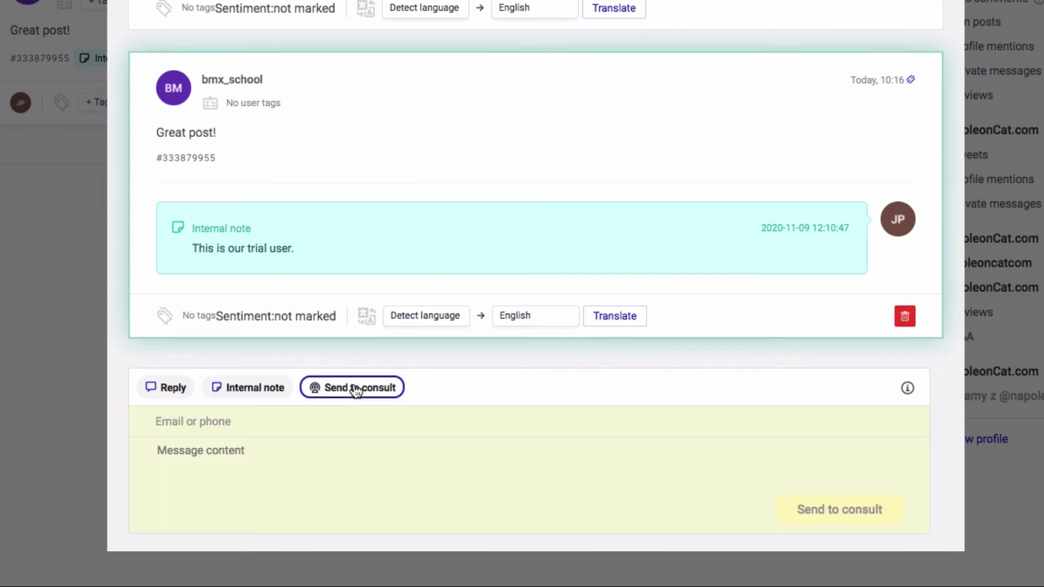
pyautogui.hotkey('ctrl', 'v')
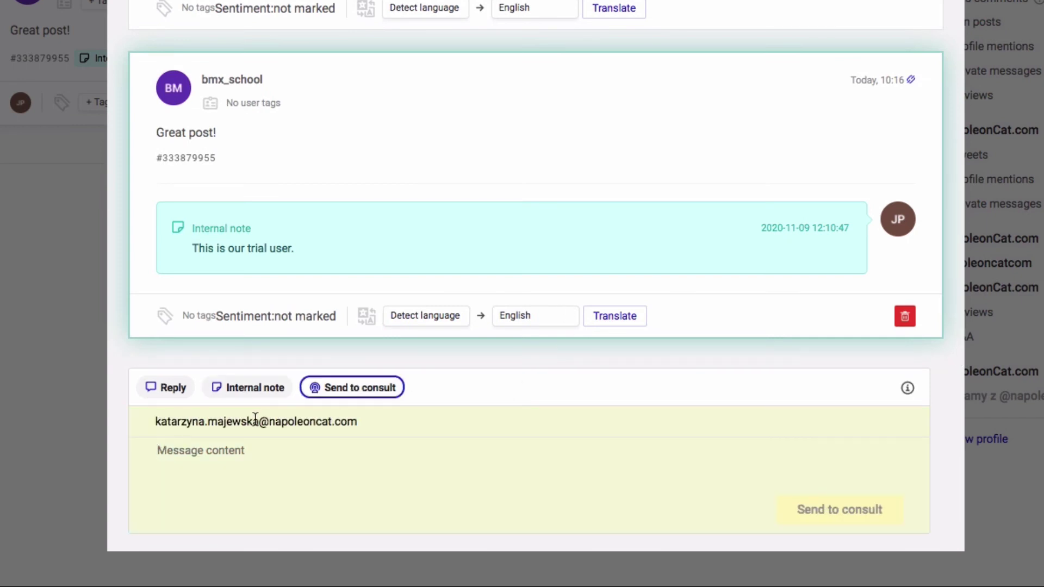
pyautogui.click(242, 452)
pyautogui.write('Can we ')
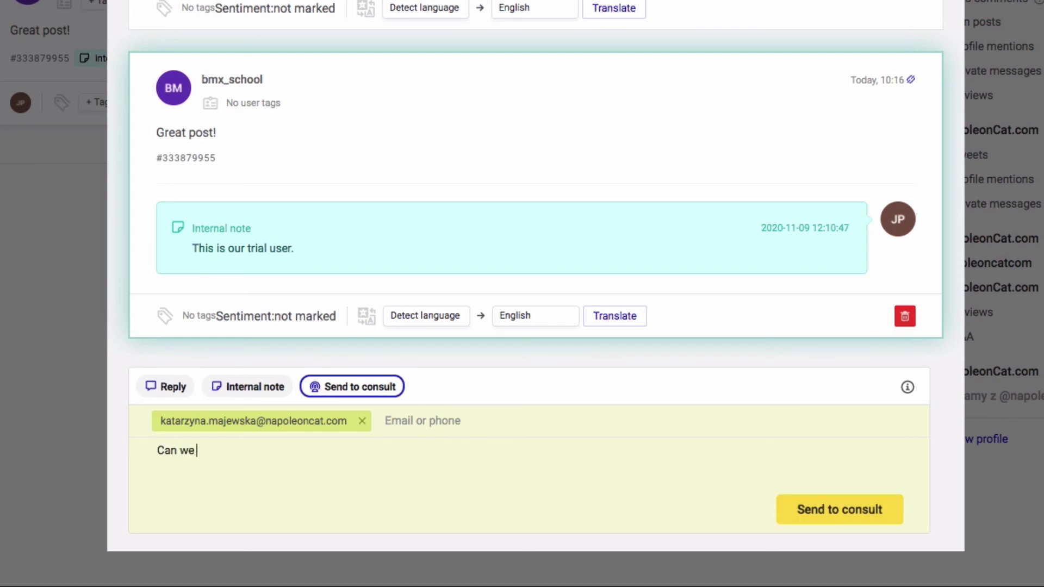
pyautogui.write('offer them a discount?')
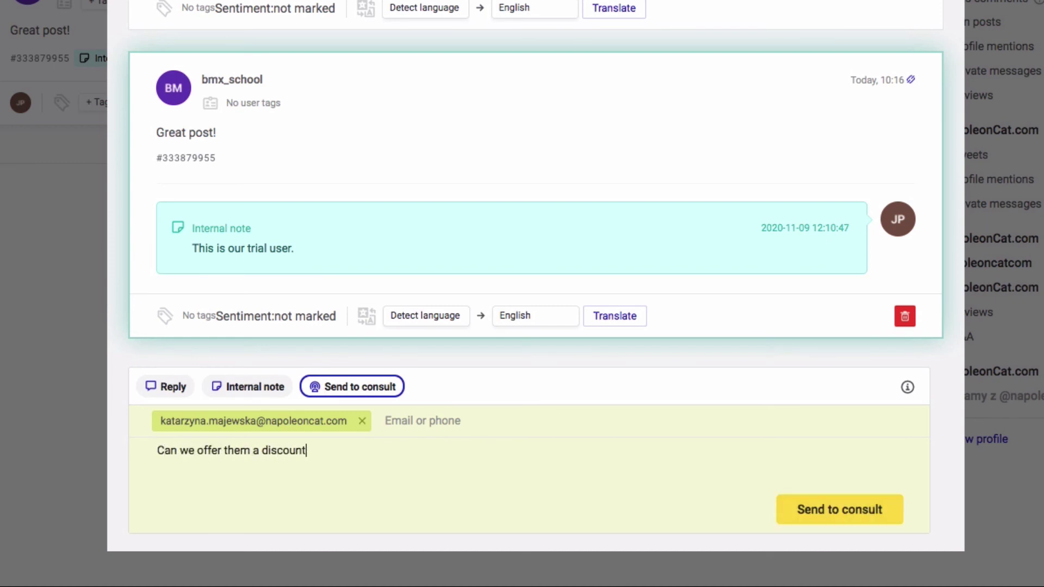
pyautogui.click(830, 515)
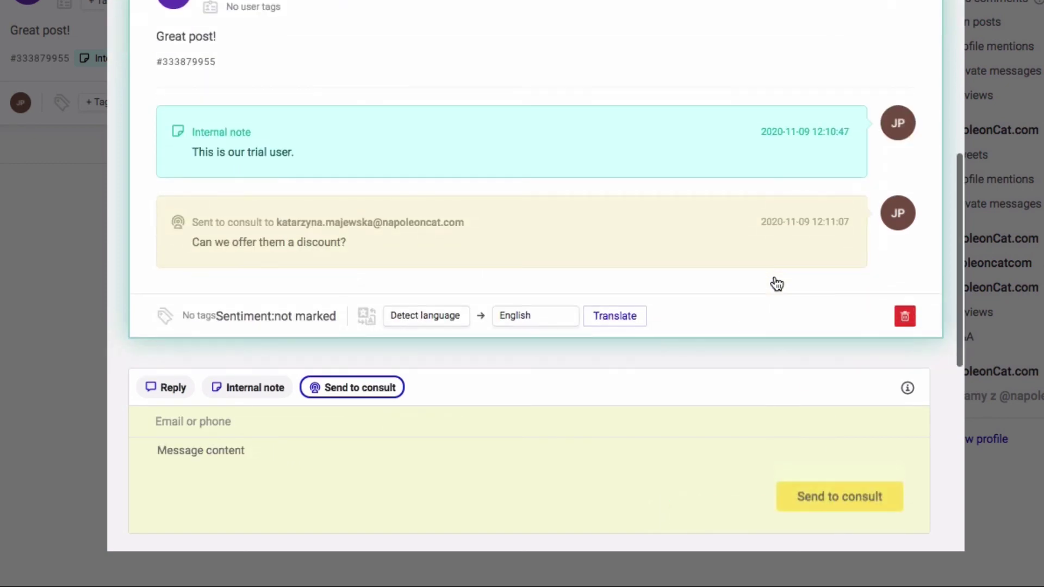